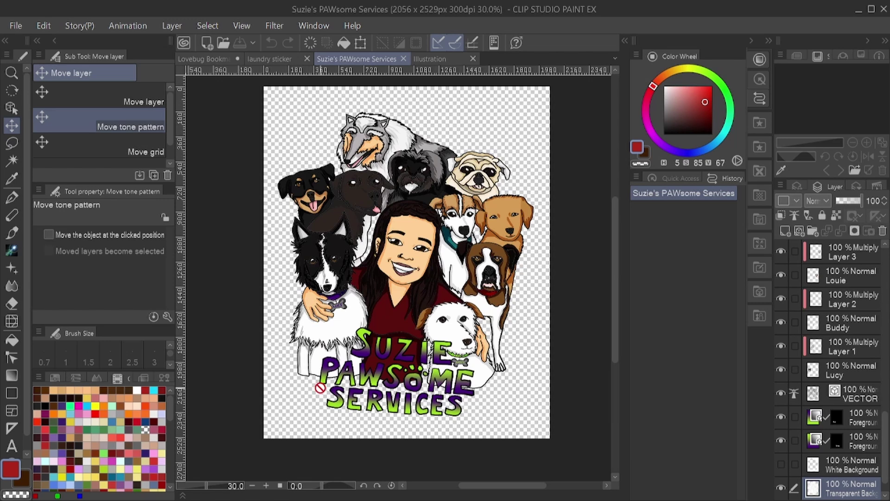
# Switch to the laundry sticker document with its CLEAN and NO DIRTY artwork.
pyautogui.click(274, 59)
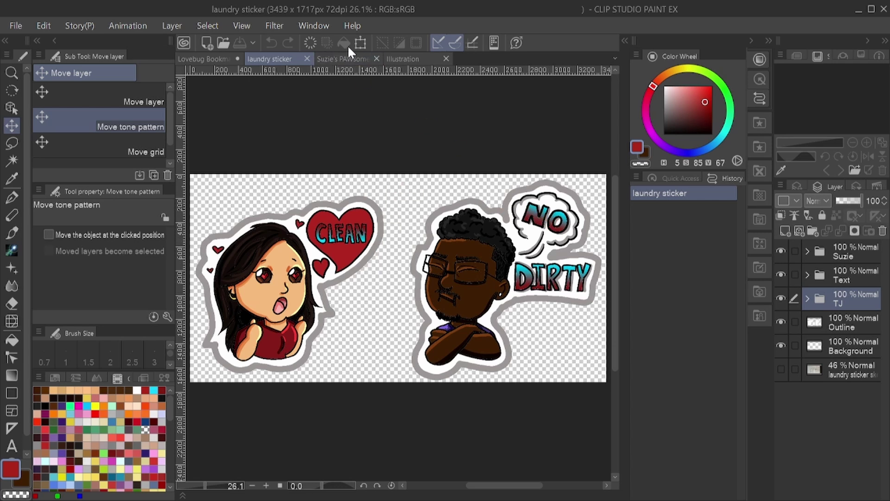
# Show the blank 11 x 8.5 in Illustration document holding only Layer 1.
pyautogui.click(416, 61)
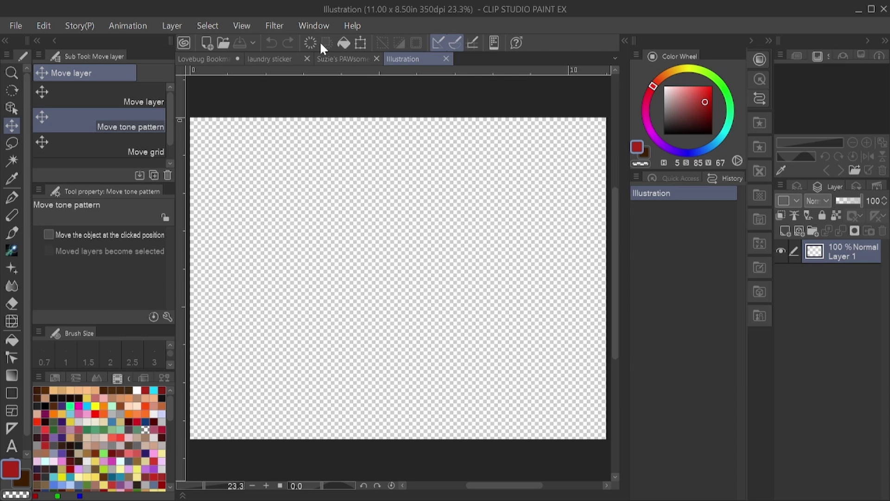
pyautogui.click(14, 192)
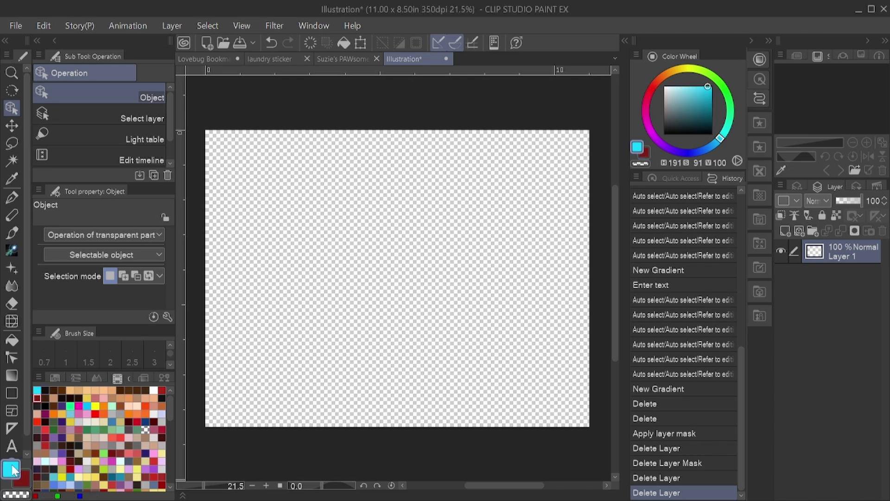
# Set the drawing colour to near-black (H 14, S 38, V 9) and use the G-pen.
pyautogui.click(46, 389)
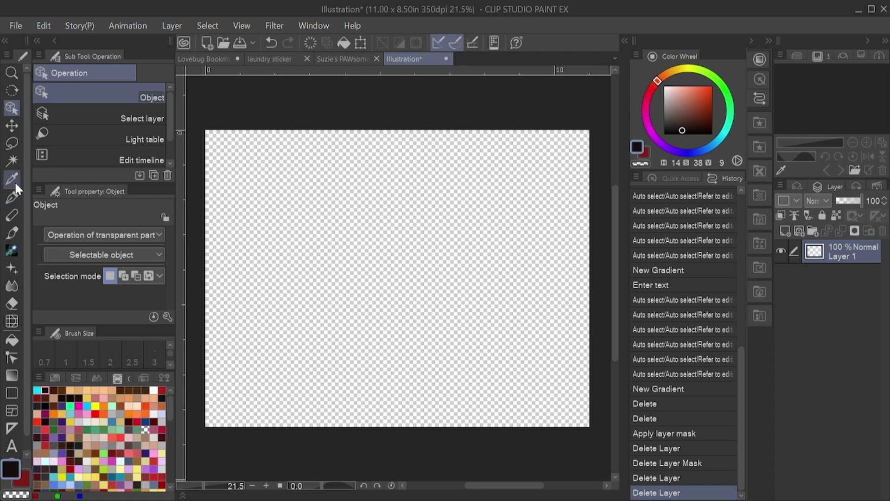
pyautogui.click(11, 197)
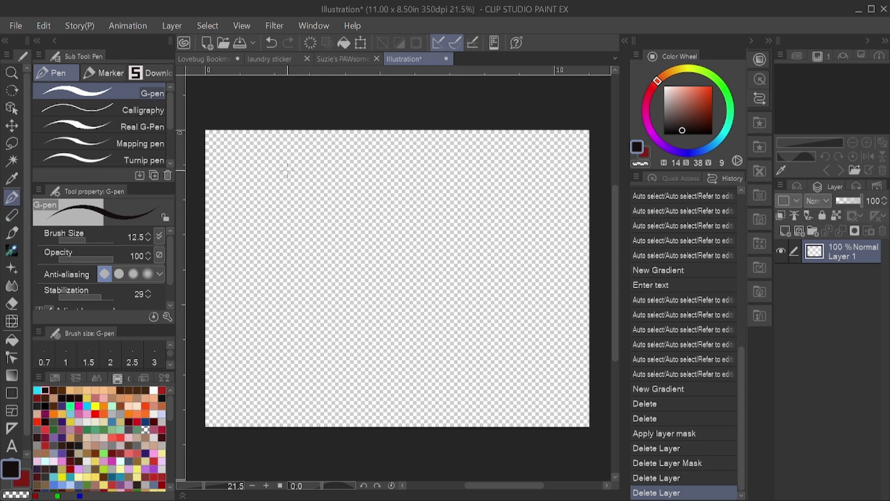
# Draw hollow outlines of S, U, Z, I and E with the G-pen, then make cyan the colour.
pyautogui.moveTo(279, 166)
pyautogui.mouseDown()
pyautogui.moveTo(280, 188)
pyautogui.moveTo(245, 191)
pyautogui.moveTo(236, 211)
pyautogui.moveTo(282, 227)
pyautogui.mouseUp()
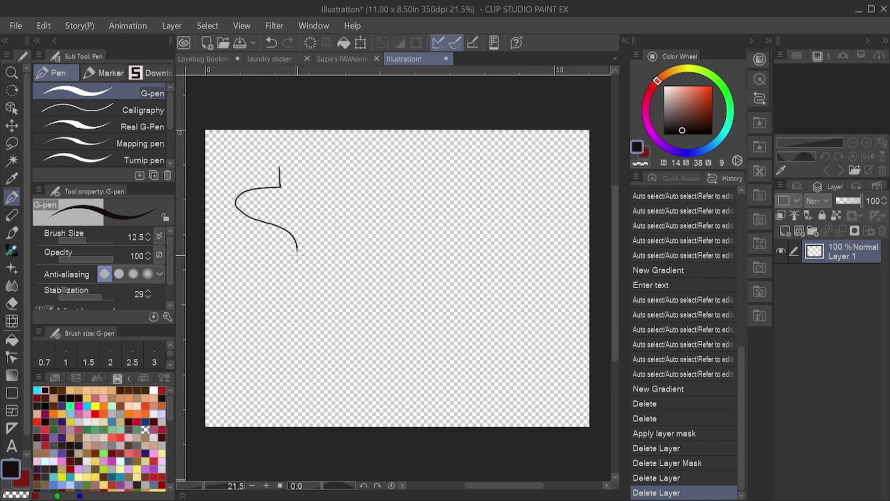
pyautogui.moveTo(297, 255)
pyautogui.mouseDown()
pyautogui.moveTo(275, 278)
pyautogui.moveTo(229, 274)
pyautogui.moveTo(225, 250)
pyautogui.moveTo(267, 252)
pyautogui.moveTo(267, 239)
pyautogui.moveTo(233, 221)
pyautogui.moveTo(221, 192)
pyautogui.moveTo(229, 177)
pyautogui.moveTo(269, 166)
pyautogui.moveTo(324, 181)
pyautogui.moveTo(310, 181)
pyautogui.moveTo(309, 259)
pyautogui.moveTo(333, 274)
pyautogui.moveTo(359, 266)
pyautogui.moveTo(369, 242)
pyautogui.moveTo(367, 178)
pyautogui.moveTo(350, 175)
pyautogui.moveTo(334, 254)
pyautogui.moveTo(330, 178)
pyautogui.mouseUp()
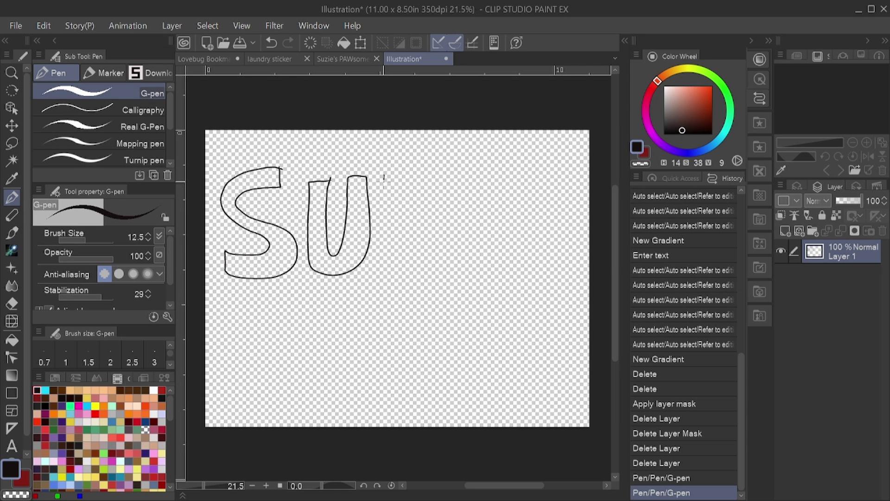
pyautogui.moveTo(384, 179)
pyautogui.mouseDown()
pyautogui.moveTo(424, 198)
pyautogui.moveTo(379, 253)
pyautogui.moveTo(374, 275)
pyautogui.moveTo(454, 270)
pyautogui.moveTo(453, 255)
pyautogui.moveTo(402, 254)
pyautogui.moveTo(457, 177)
pyautogui.moveTo(380, 177)
pyautogui.mouseUp()
pyautogui.moveTo(499, 177)
pyautogui.mouseDown()
pyautogui.moveTo(474, 179)
pyautogui.moveTo(467, 270)
pyautogui.moveTo(479, 276)
pyautogui.moveTo(499, 273)
pyautogui.moveTo(499, 176)
pyautogui.mouseUp()
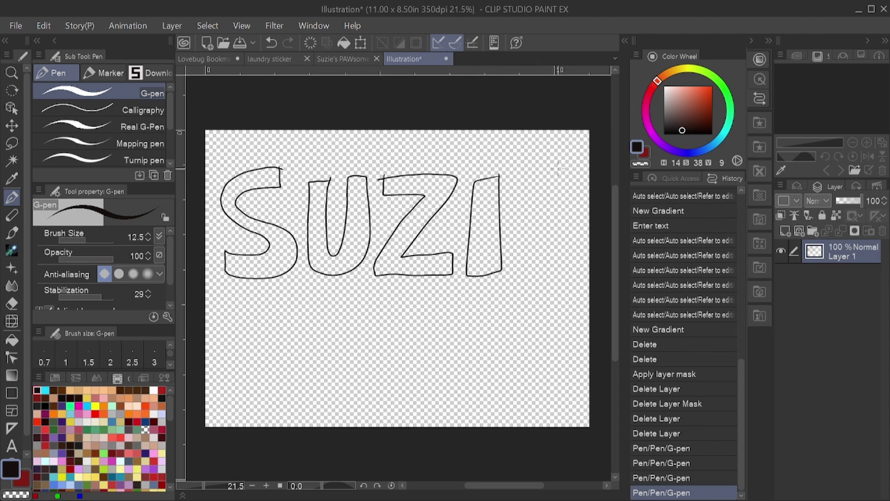
pyautogui.moveTo(571, 172)
pyautogui.mouseDown()
pyautogui.moveTo(525, 175)
pyautogui.moveTo(514, 272)
pyautogui.moveTo(573, 273)
pyautogui.moveTo(576, 253)
pyautogui.moveTo(537, 254)
pyautogui.moveTo(537, 235)
pyautogui.moveTo(571, 223)
pyautogui.moveTo(562, 207)
pyautogui.moveTo(535, 208)
pyautogui.moveTo(534, 192)
pyautogui.moveTo(578, 191)
pyautogui.moveTo(576, 169)
pyautogui.moveTo(552, 172)
pyautogui.mouseUp()
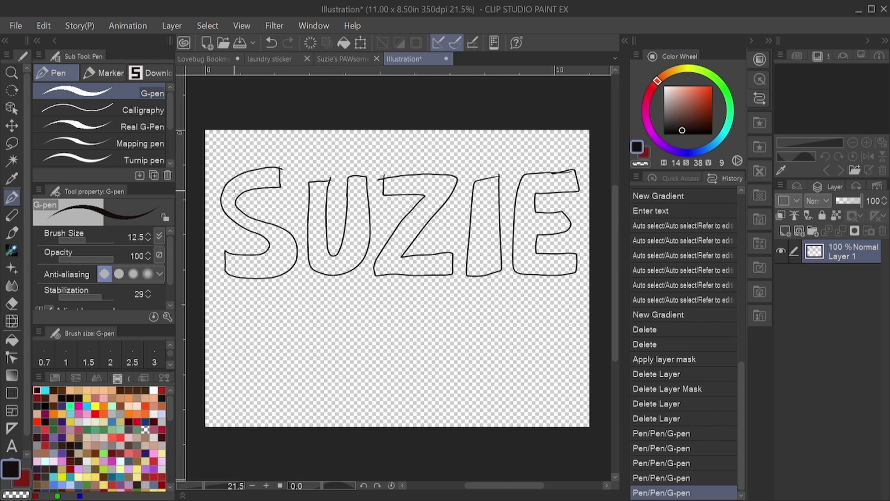
pyautogui.click(45, 390)
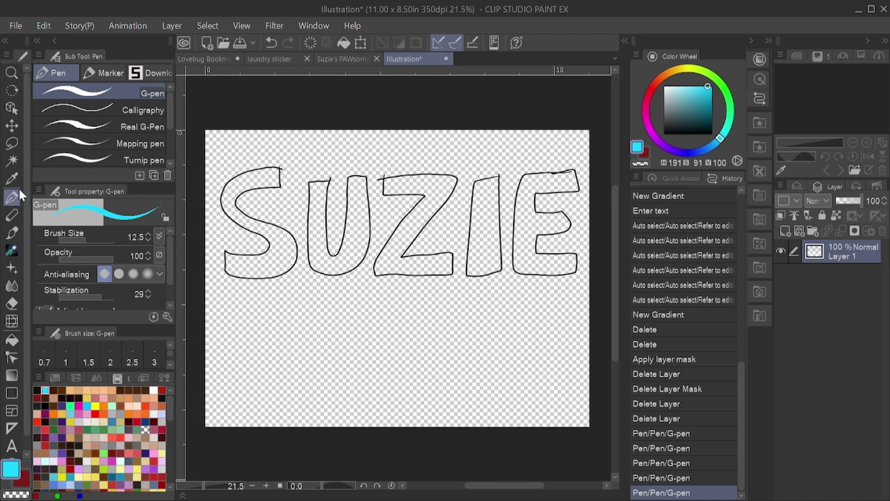
# Fill the S, U, Z, I and E outlines with solid cyan using the Fill tool.
pyautogui.click(12, 340)
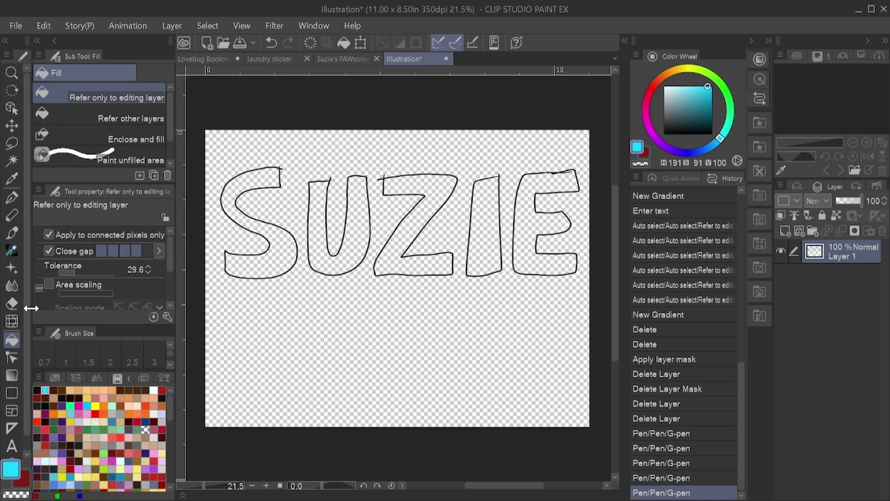
pyautogui.click(252, 176)
pyautogui.click(320, 197)
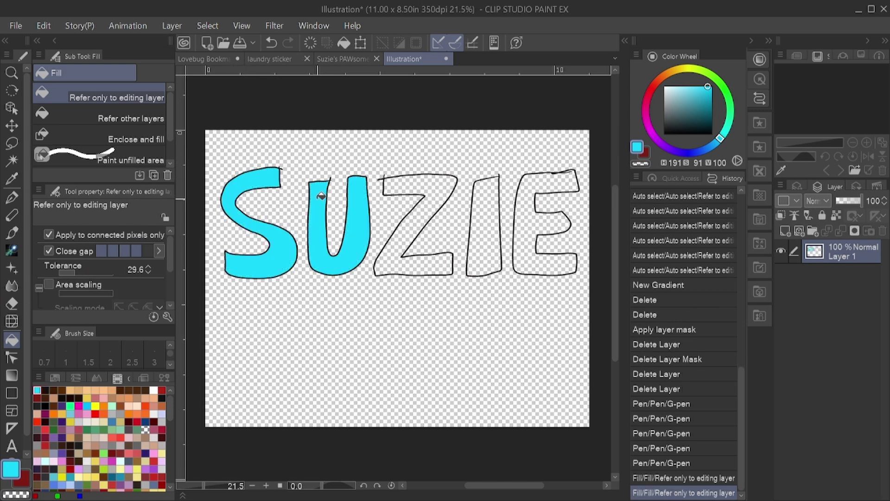
pyautogui.click(416, 180)
pyautogui.click(483, 198)
pyautogui.click(539, 174)
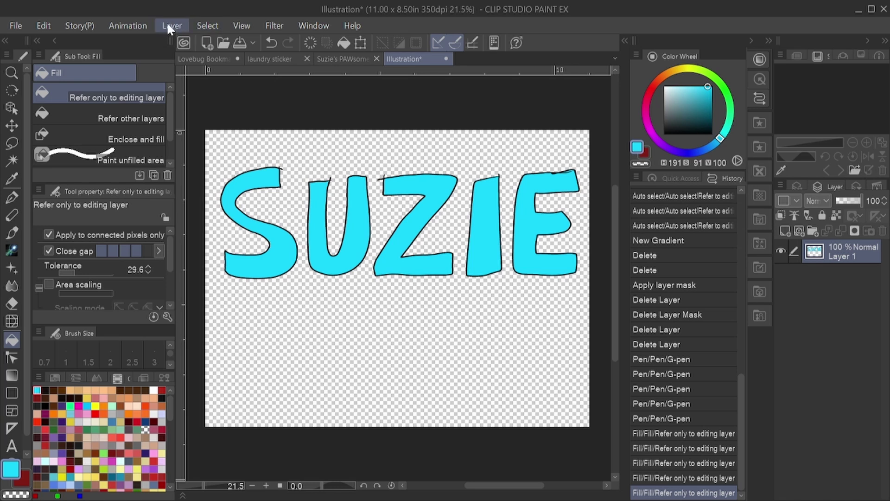
pyautogui.press('o')
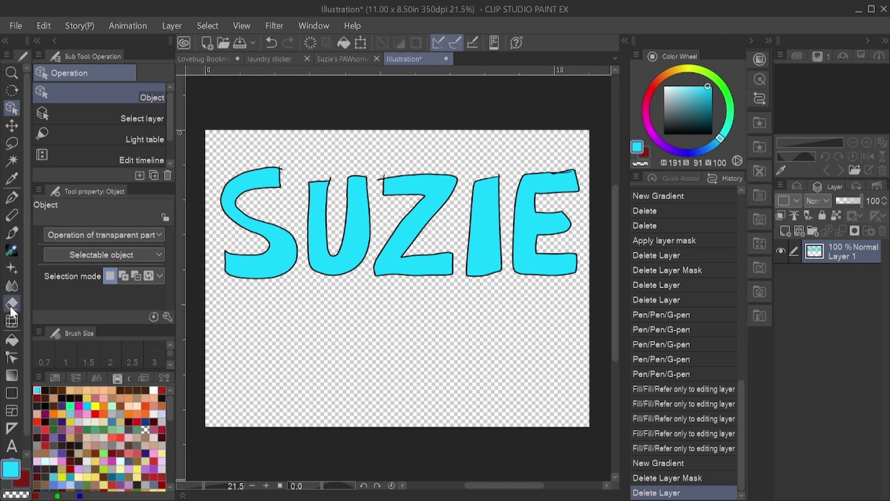
# Auto-select all five filled SUZIE letters by colour.
pyautogui.click(11, 161)
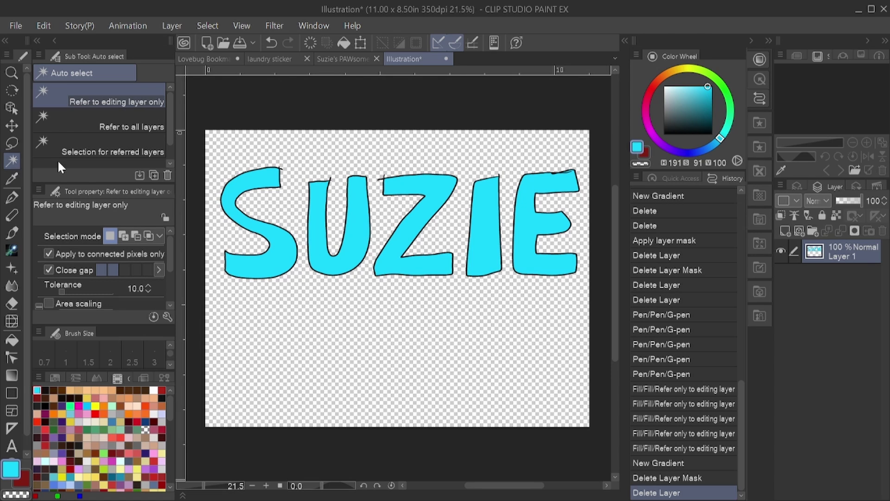
pyautogui.click(260, 179)
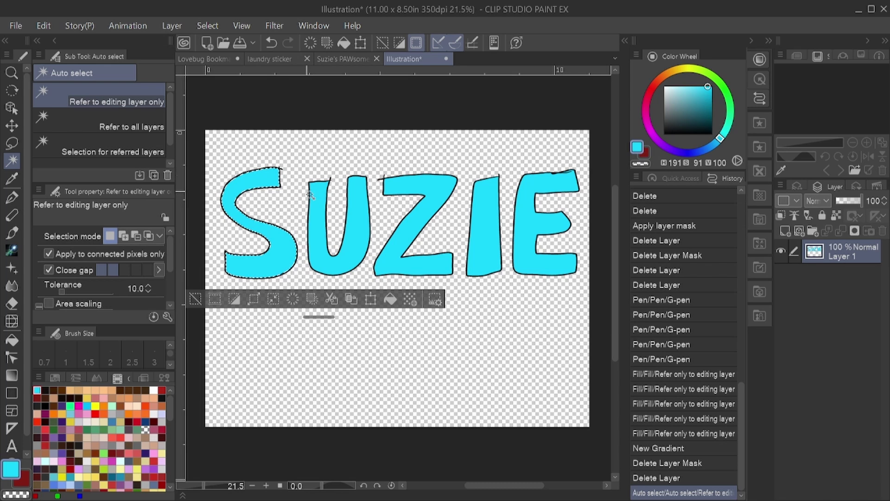
pyautogui.keyDown('shift'); pyautogui.click(313, 227); pyautogui.keyUp('shift')
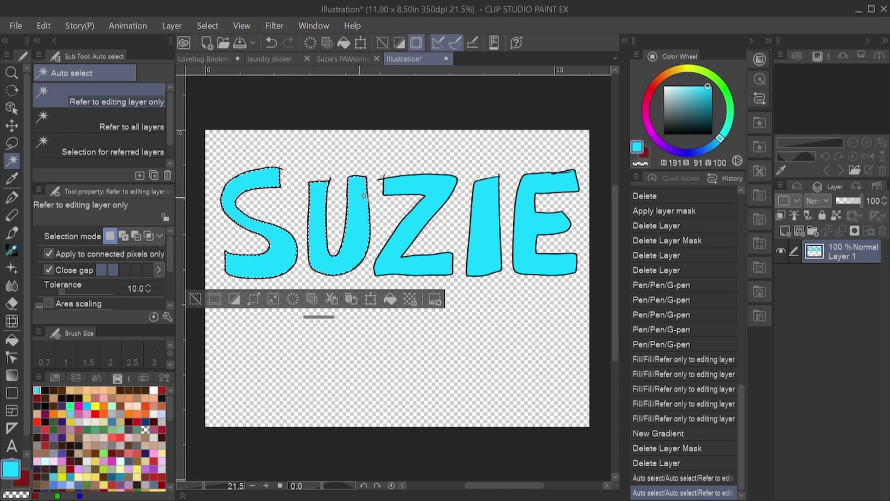
pyautogui.keyDown('shift'); pyautogui.click(420, 187); pyautogui.keyUp('shift')
pyautogui.keyDown('shift'); pyautogui.click(491, 214); pyautogui.keyUp('shift')
pyautogui.keyDown('shift'); pyautogui.click(534, 222); pyautogui.keyUp('shift')
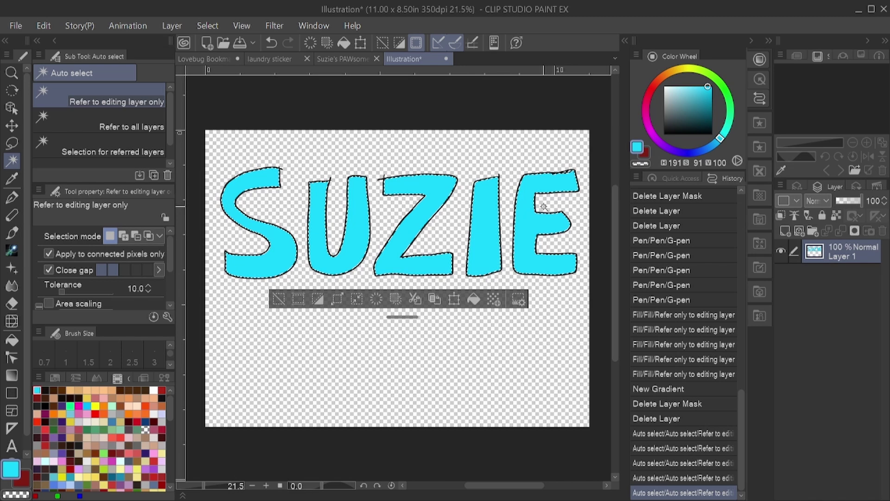
# Add a cyan-to-dark-red gradient layer inside the SUZIE letter selection.
pyautogui.click(165, 24)
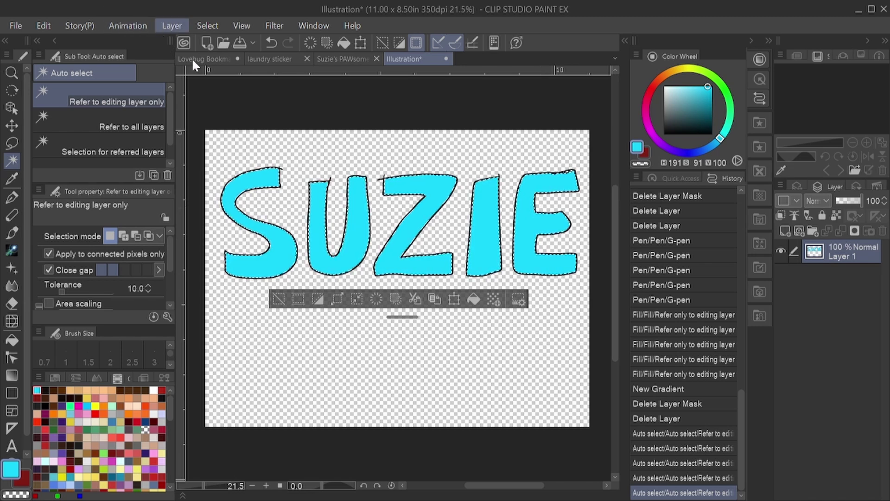
pyautogui.click(389, 89)
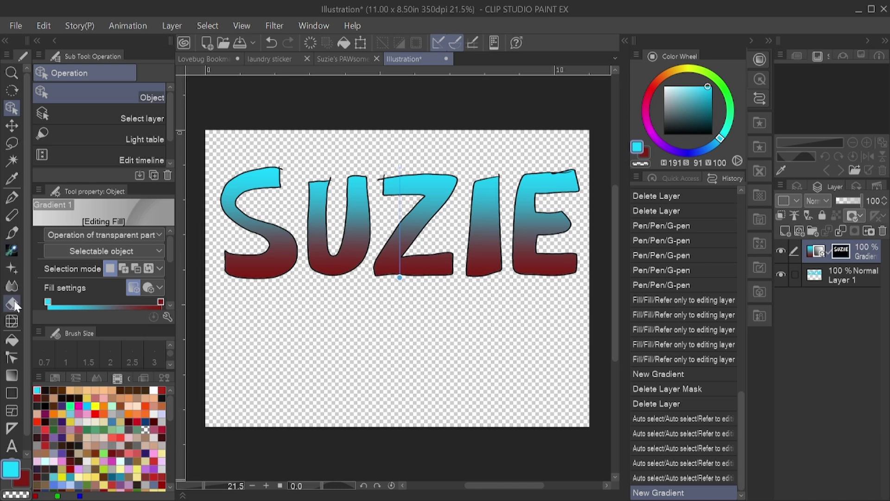
pyautogui.click(12, 446)
# Type dark 'SUZIE' in Apex New Bold below the lettering, enlarged to size 227.9 and centred.
pyautogui.click(45, 390)
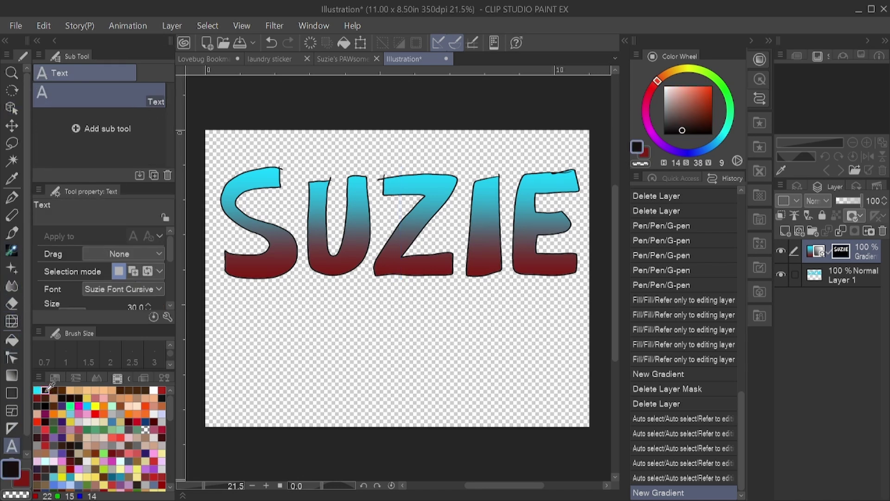
pyautogui.click(303, 347)
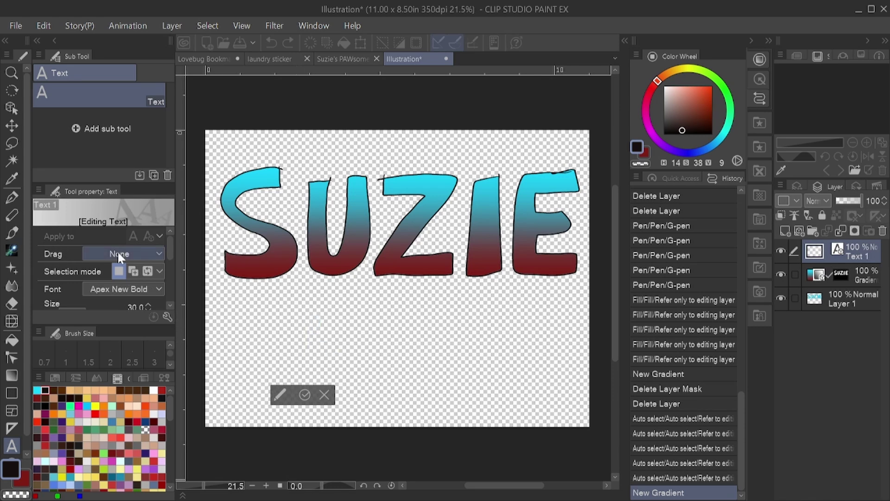
pyautogui.write('S')
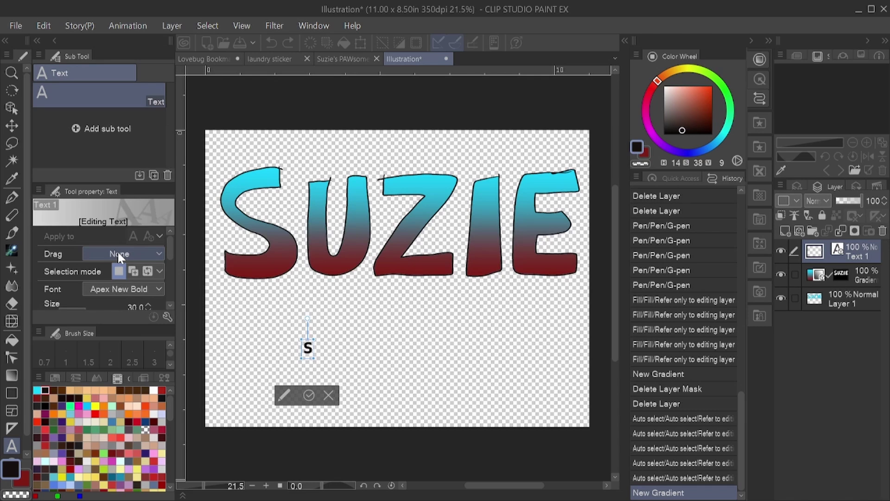
pyautogui.write('UZIE')
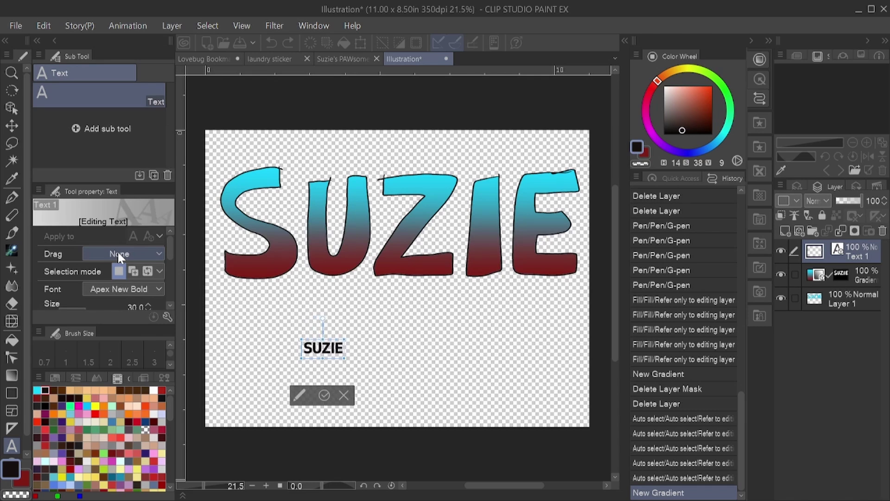
pyautogui.moveTo(349, 361); pyautogui.dragTo(495, 408)
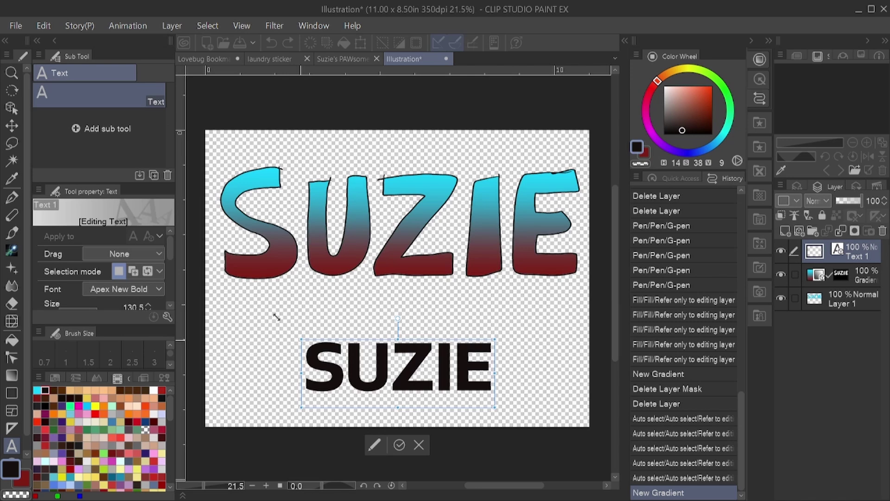
pyautogui.moveTo(276, 317); pyautogui.dragTo(240, 286)
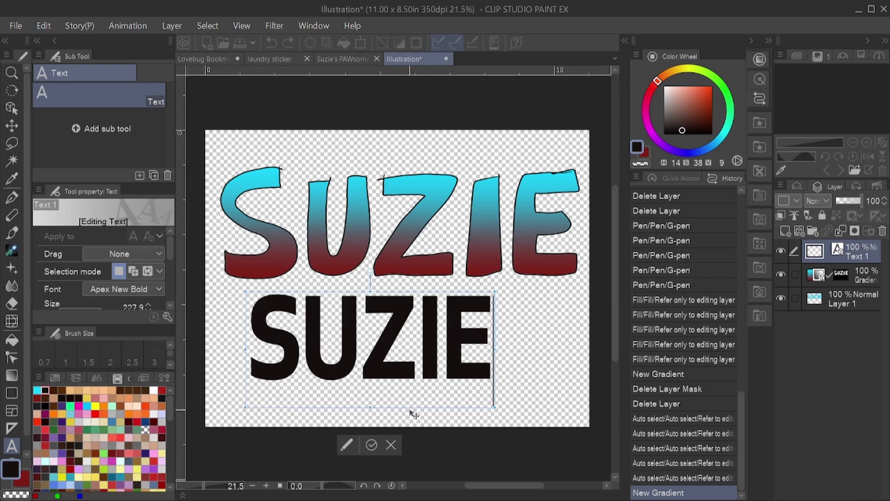
pyautogui.moveTo(408, 406); pyautogui.dragTo(442, 423)
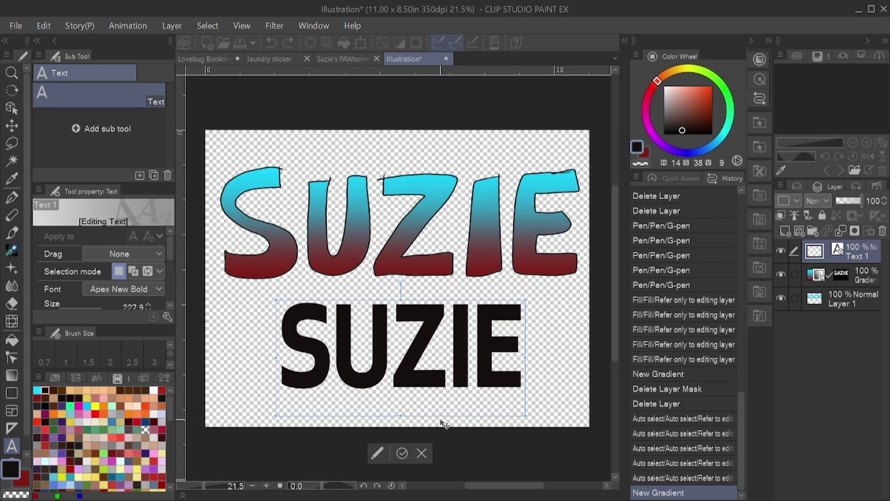
pyautogui.click(397, 452)
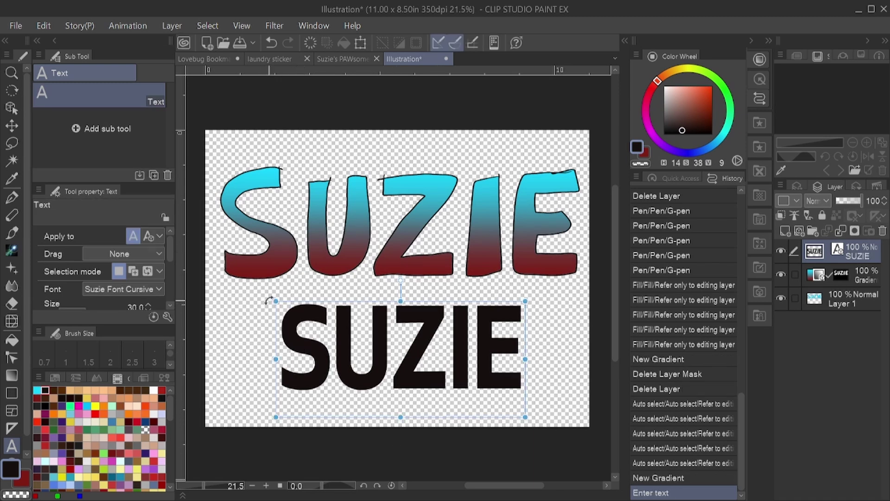
# Auto-select each of the five letters of the typed SUZIE text.
pyautogui.click(231, 347)
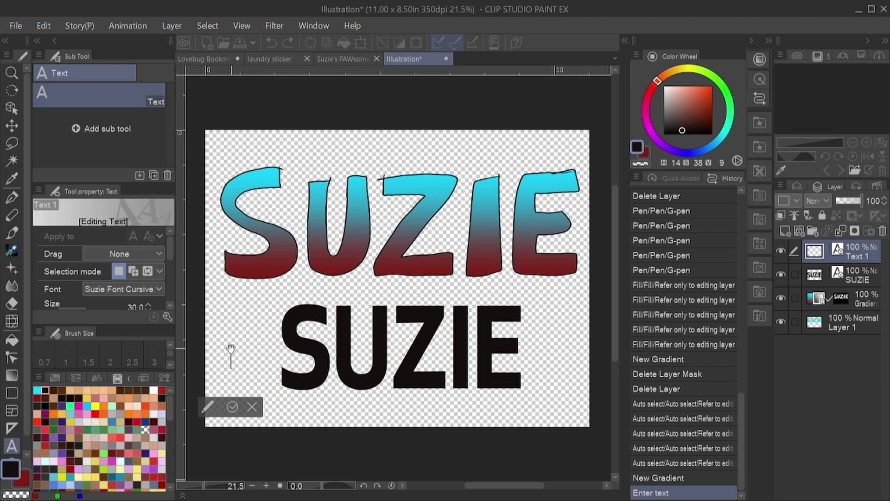
pyautogui.click(12, 161)
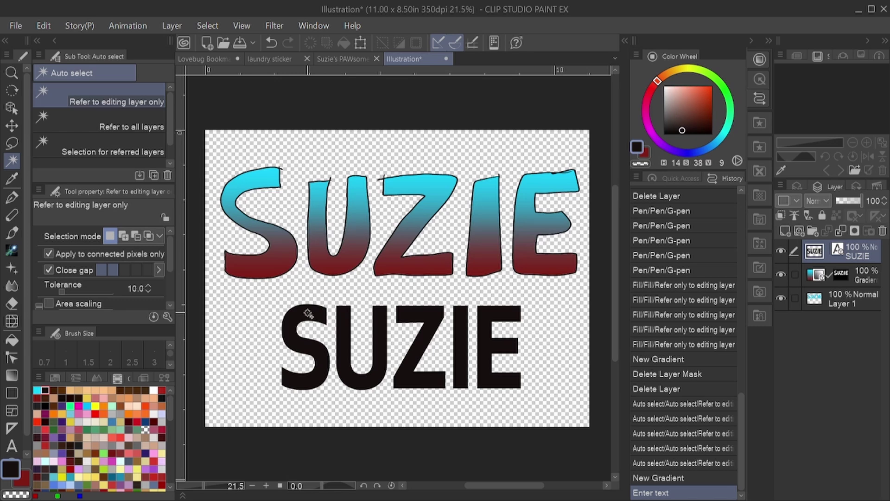
pyautogui.click(329, 309)
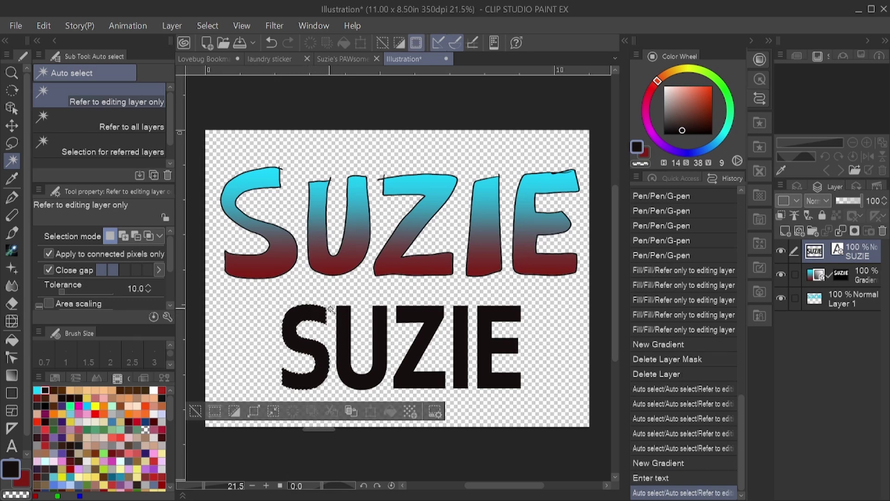
pyautogui.keyDown('shift'); pyautogui.click(343, 326); pyautogui.keyUp('shift')
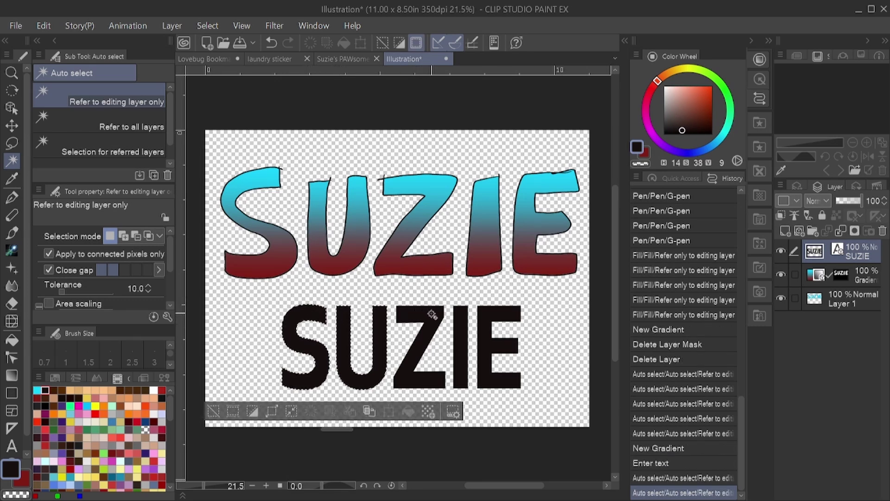
pyautogui.keyDown('shift'); pyautogui.click(453, 308); pyautogui.keyUp('shift')
pyautogui.keyDown('shift'); pyautogui.click(461, 321); pyautogui.keyUp('shift')
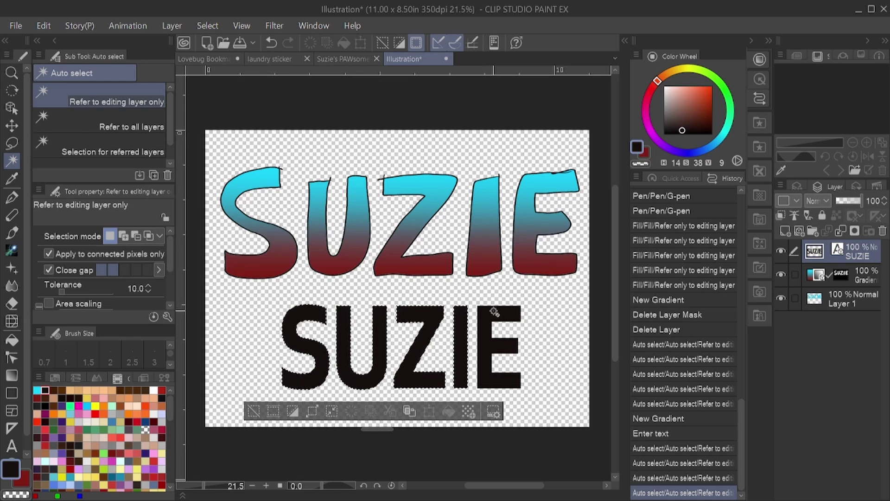
pyautogui.keyDown('shift'); pyautogui.click(496, 310); pyautogui.keyUp('shift')
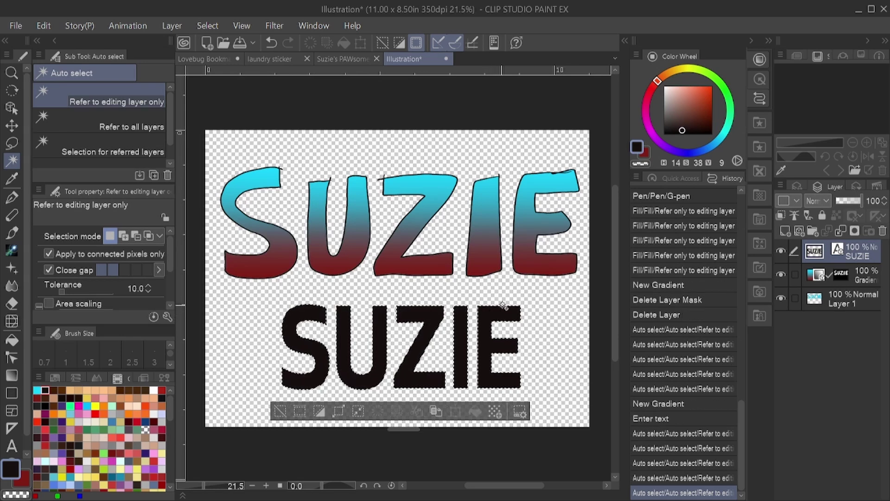
# Pick cyan and add a cyan-to-dark-red gradient layer over the typed letters.
pyautogui.click(38, 389)
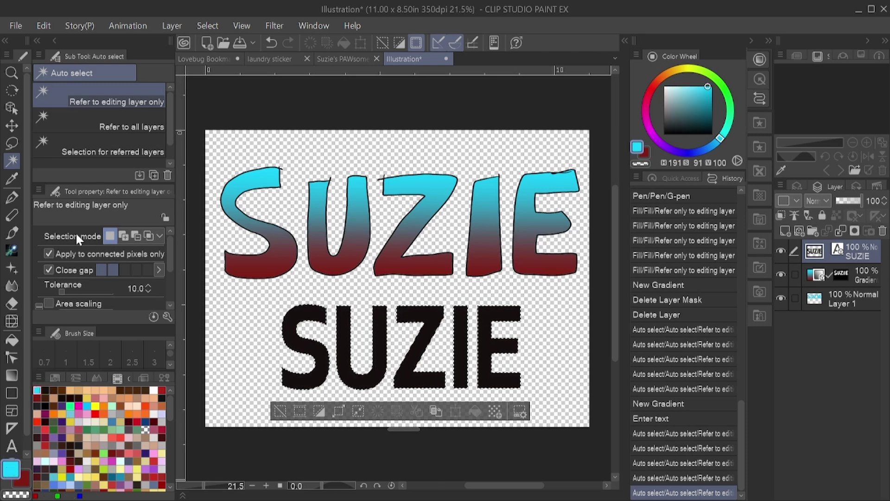
pyautogui.click(169, 24)
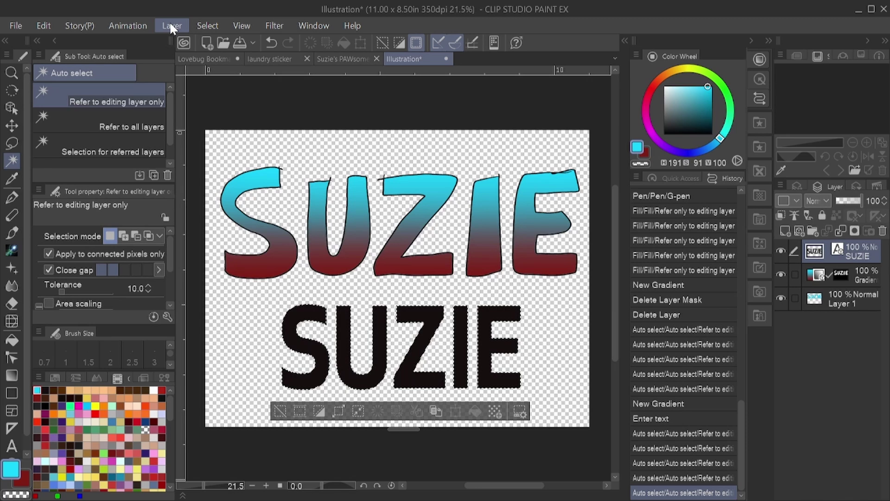
pyautogui.click(401, 87)
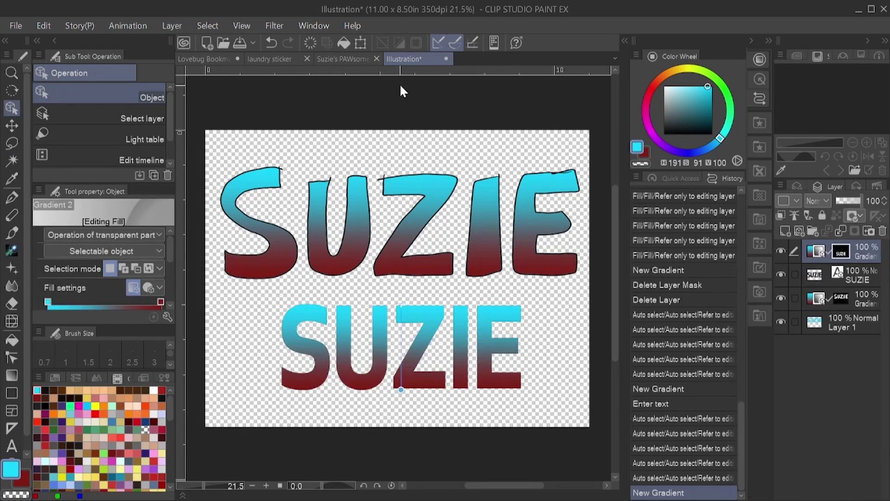